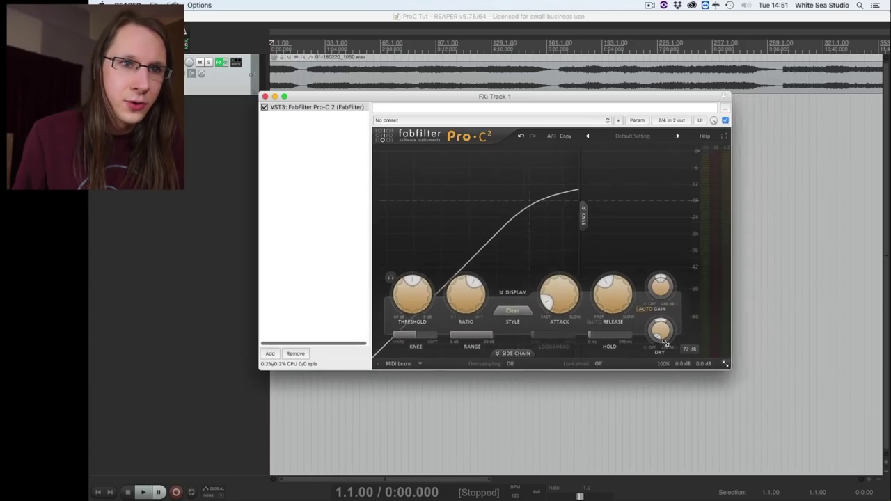
- Enlarge the Pro-C 2 window to a bigger size, then full screen, showing the transfer curve and meters
left_click_drag(730, 368, 747, 381)
left_click(742, 369)
left_click(759, 415)
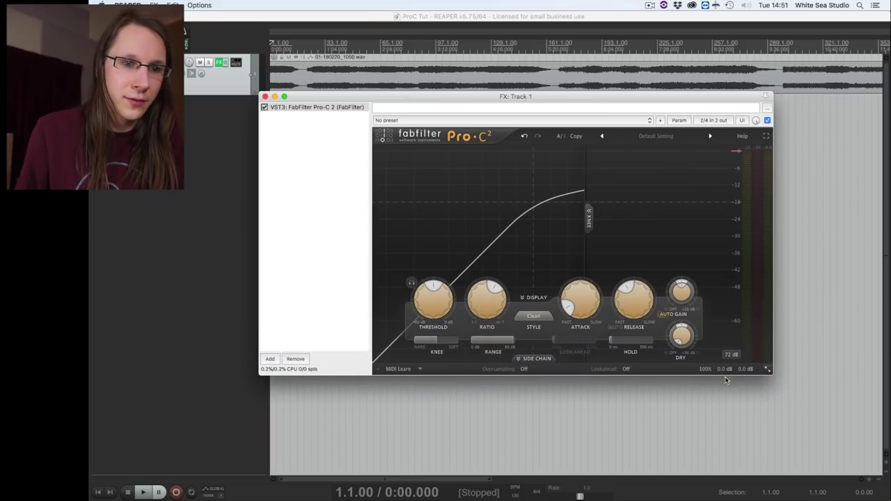
left_click(780, 381)
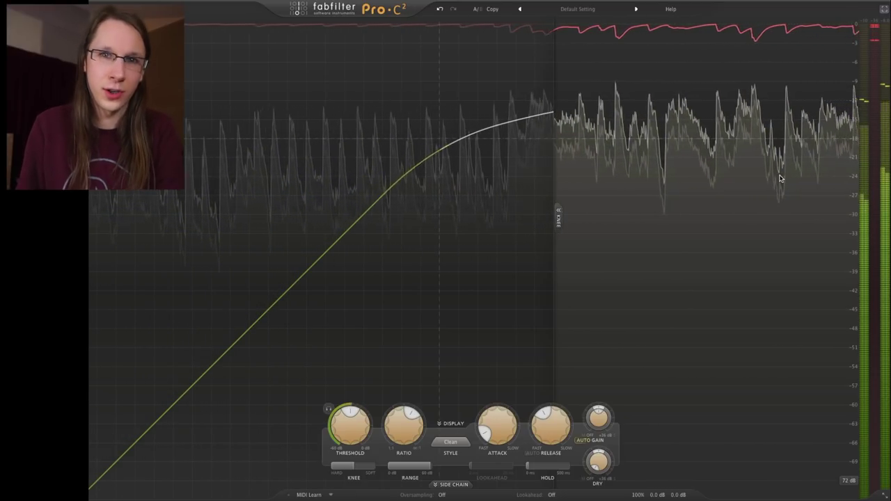
left_click(848, 481)
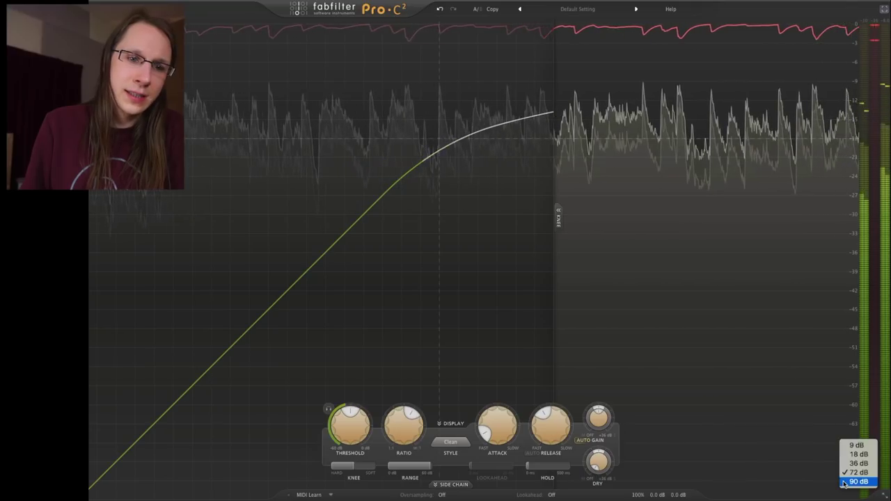
left_click(858, 445)
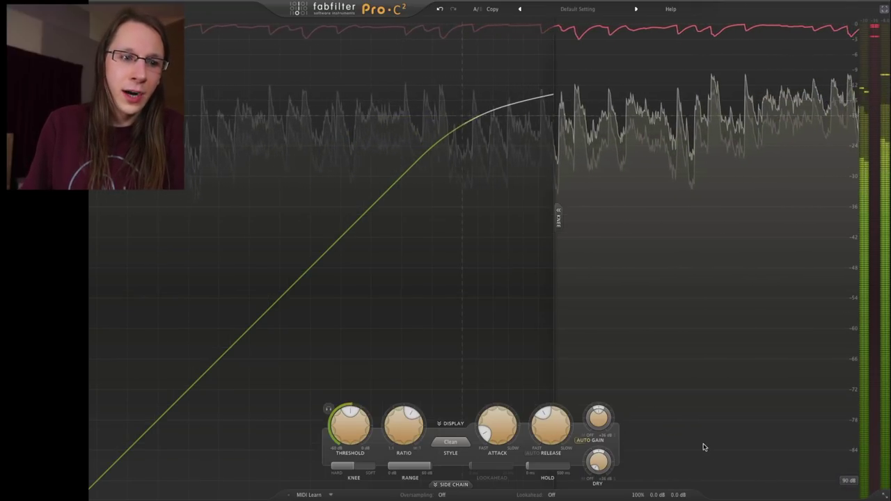
left_click(847, 481)
left_click(854, 444)
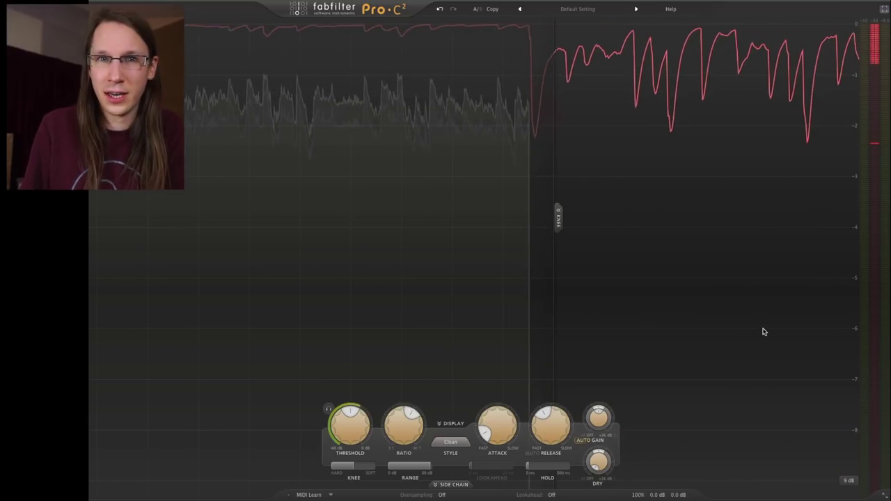
left_click(856, 477)
left_click(853, 452)
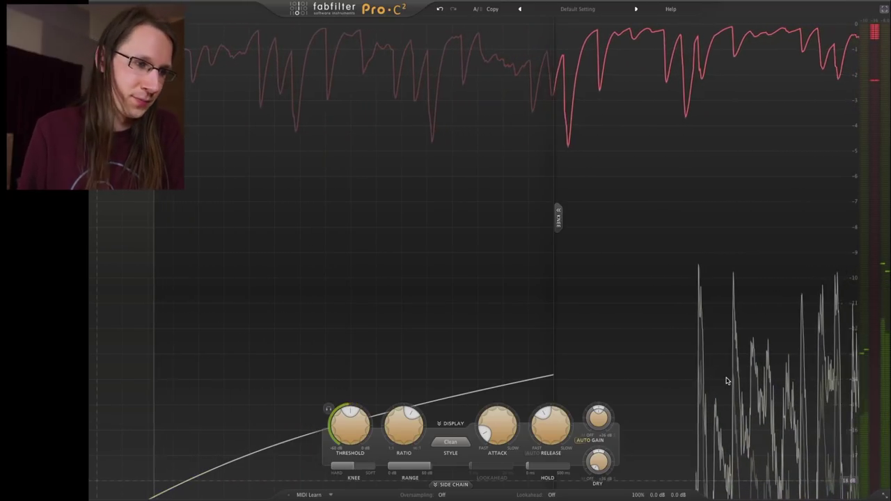
scroll(729, 380, "down", 3)
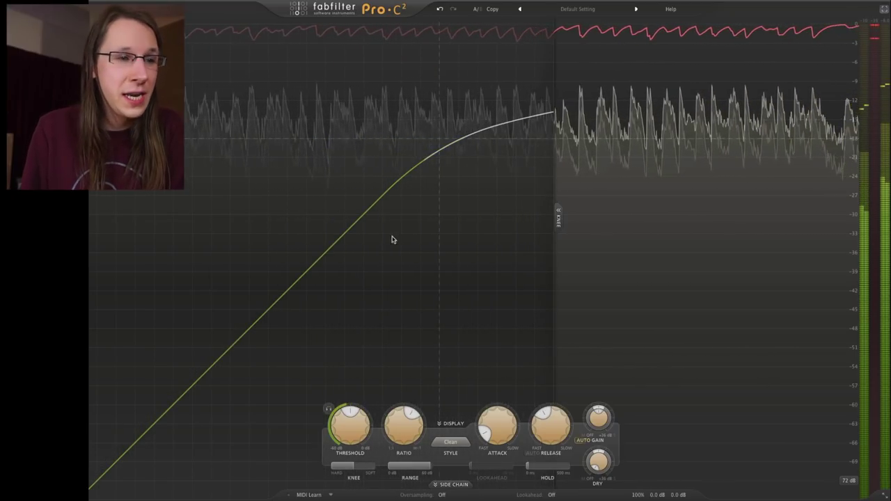
left_click(556, 219)
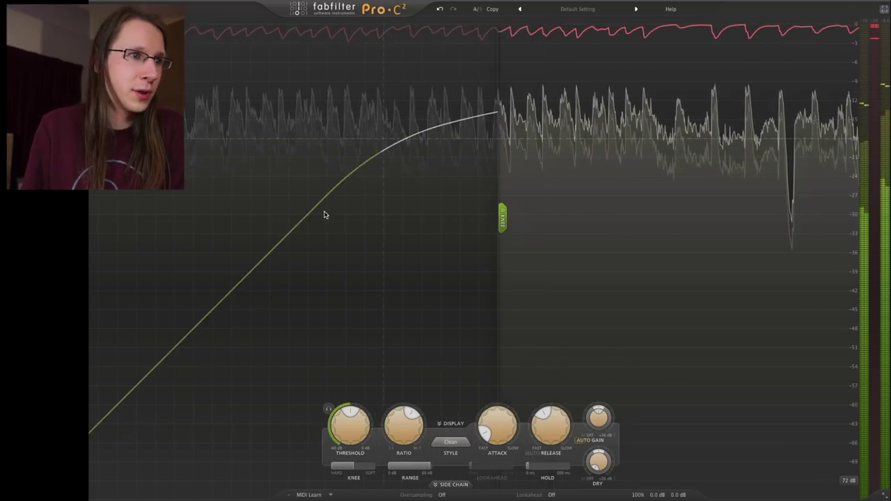
left_click(95, 218)
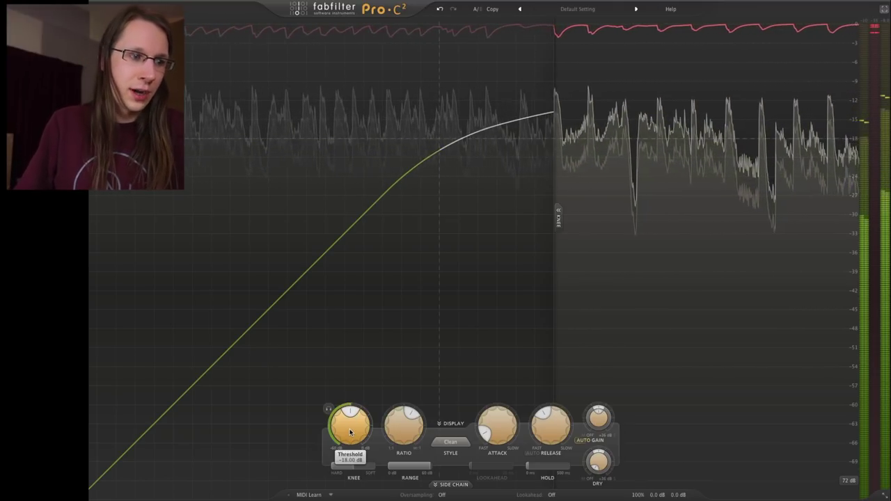
- Set the compressor threshold to -15 dB
left_click_drag(351, 478, 362, 420)
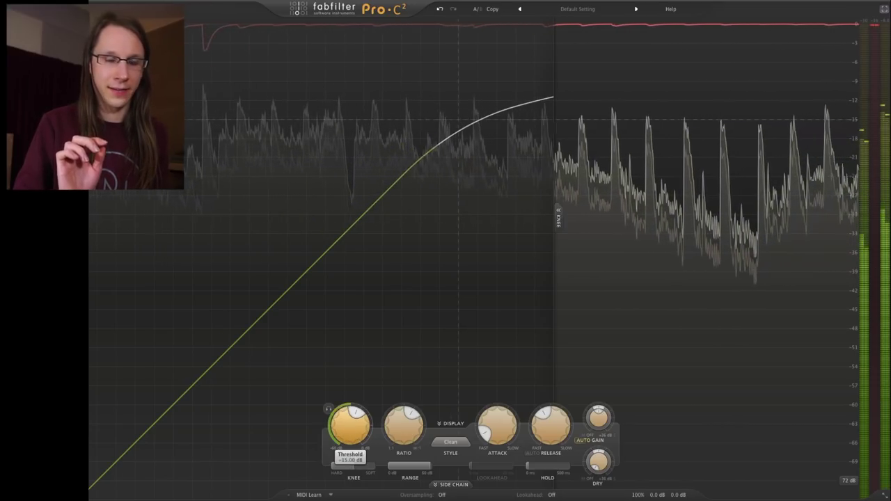
key("Return")
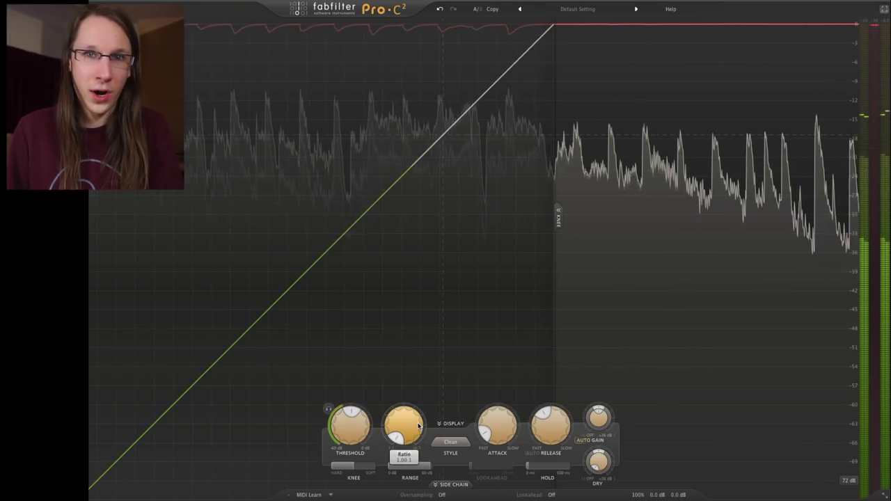
- Push the Ratio knob to its maximum so the curve flattens above threshold
left_click_drag(418, 426, 420, 362)
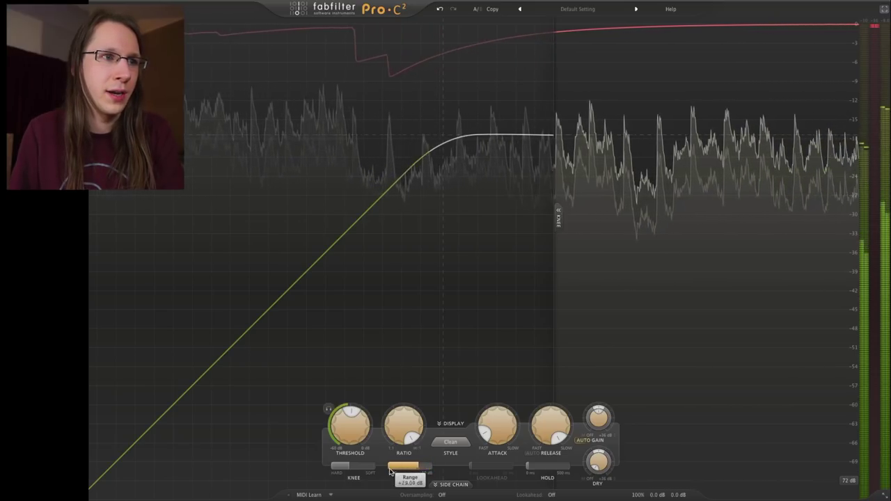
- Set the knee to hard, range to maximum, and lookahead on at about 2.78 ms
left_click_drag(362, 474, 333, 474)
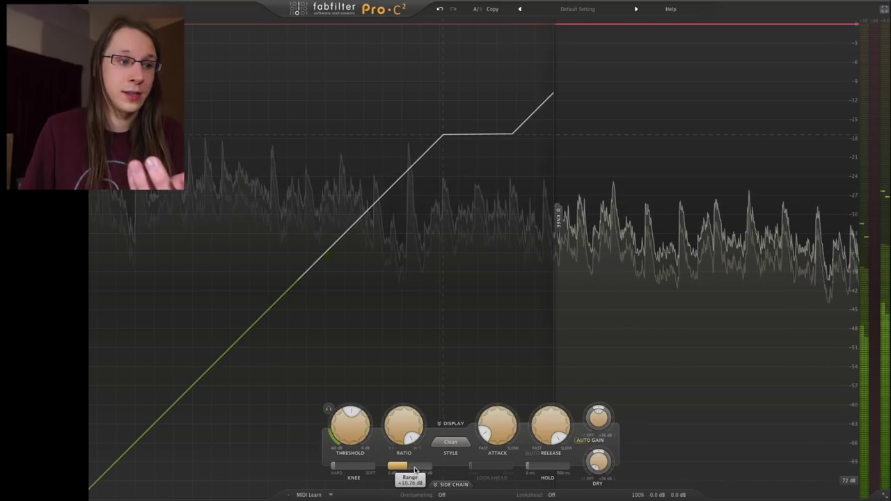
left_click_drag(409, 473, 493, 472)
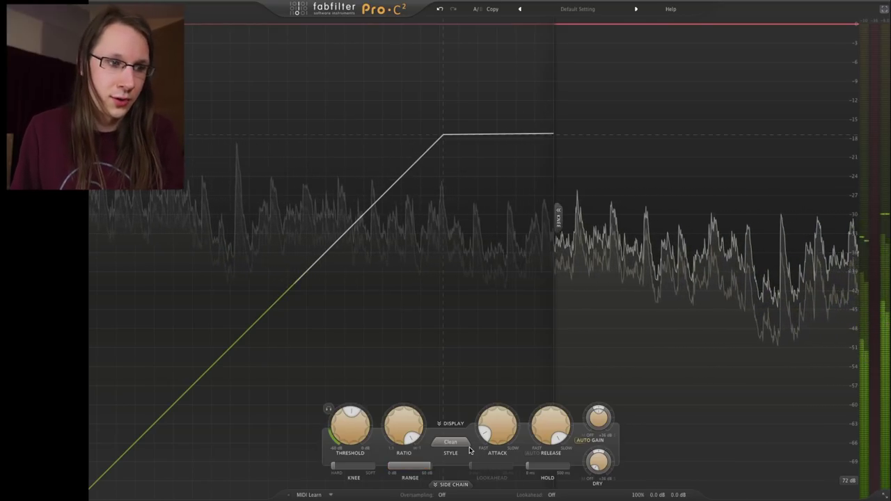
left_click(552, 494)
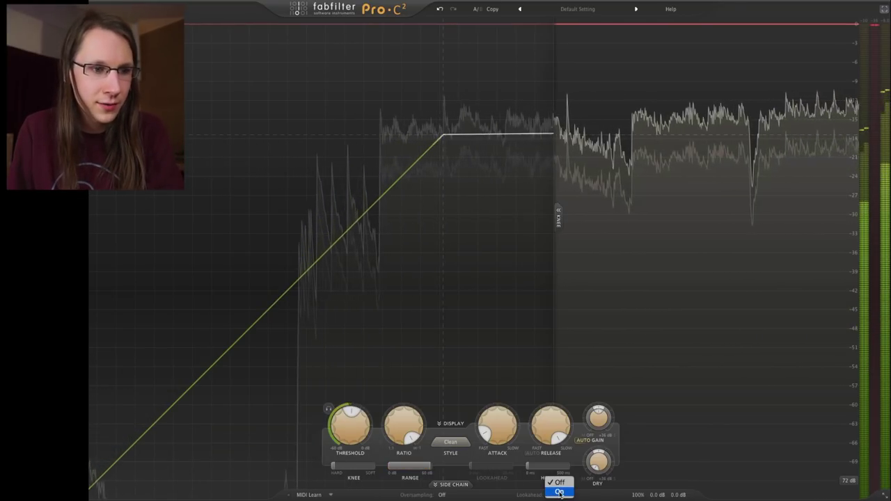
left_click(558, 491)
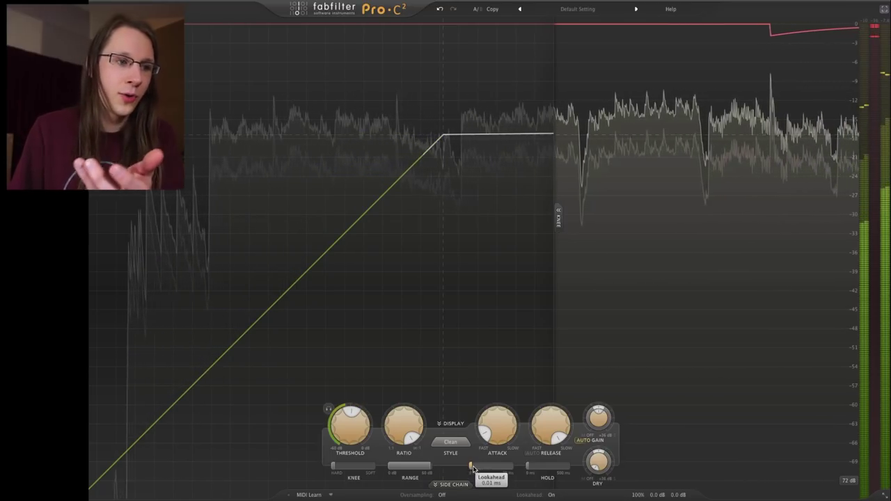
left_click_drag(478, 471, 524, 473)
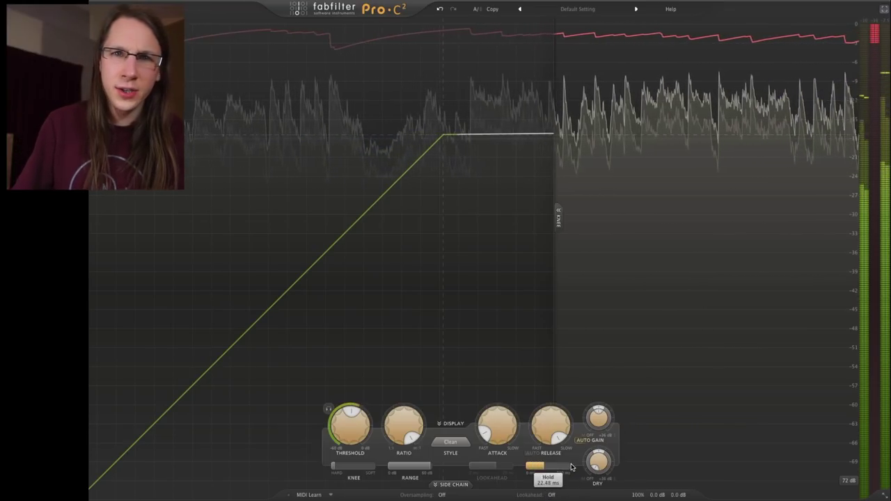
- Raise the hold time from 22.48 ms to 33.94 ms
scroll(571, 466, "up", 3)
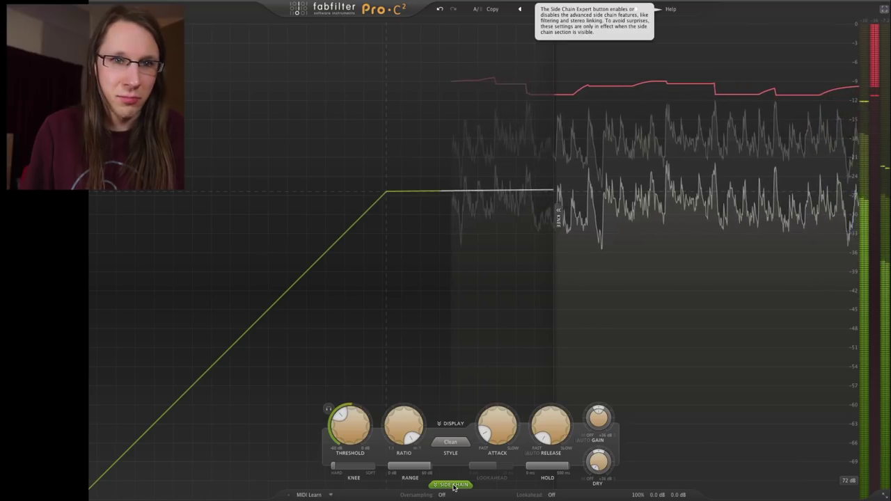
- Expand the Side Chain panel to reveal its EQ with a 100 Hz, 24 dB/oct high-pass
left_click(453, 485)
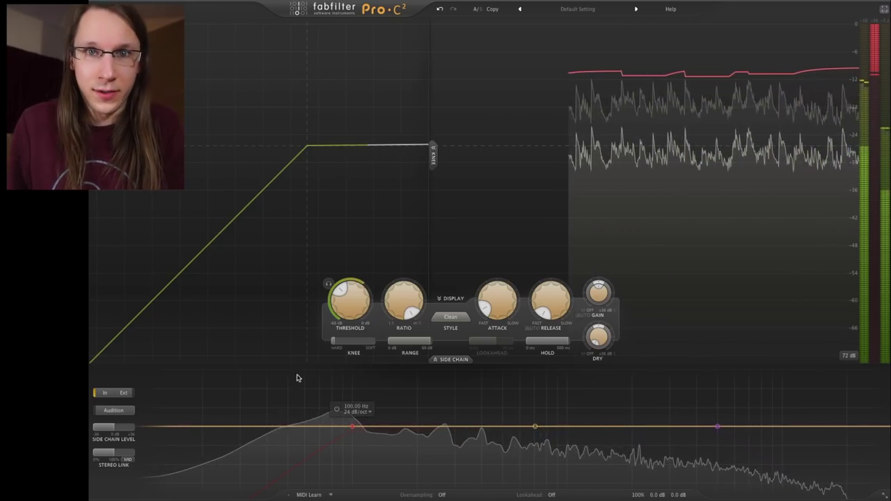
mouse_move(322, 374)
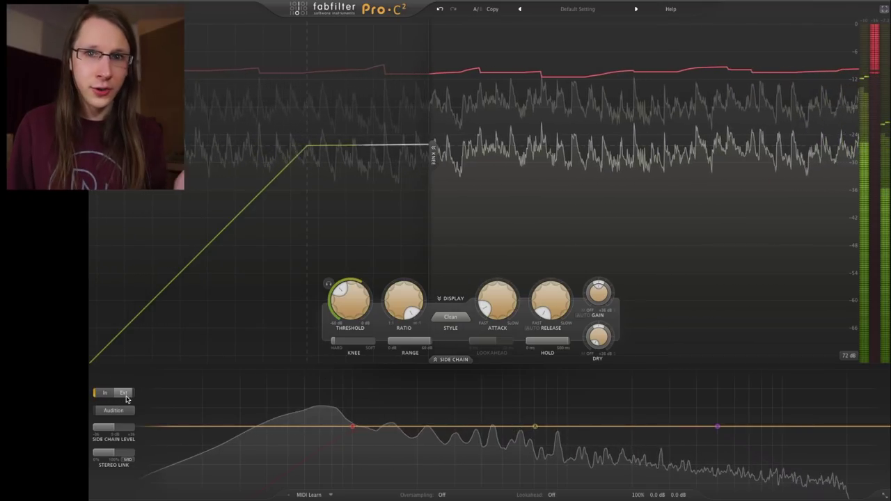
mouse_move(124, 396)
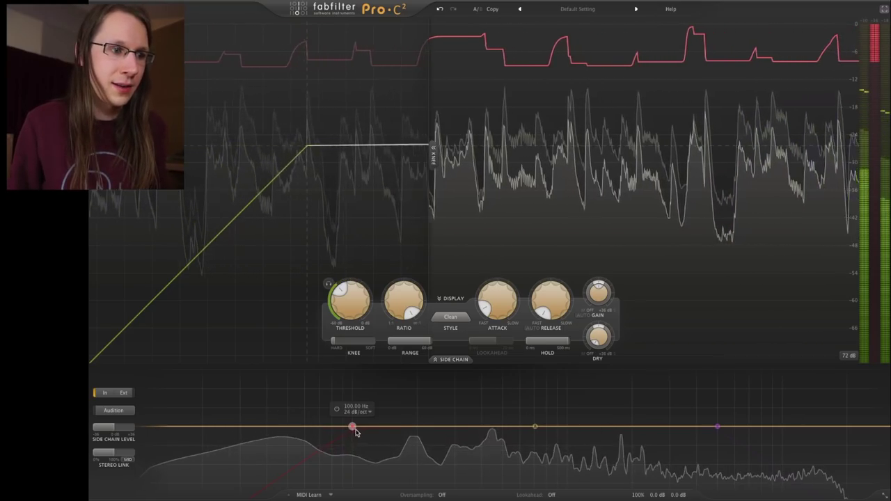
- Raise the side-chain low cut to 115.61 Hz and add a widened notch band near 950 Hz
left_click_drag(355, 431, 369, 431)
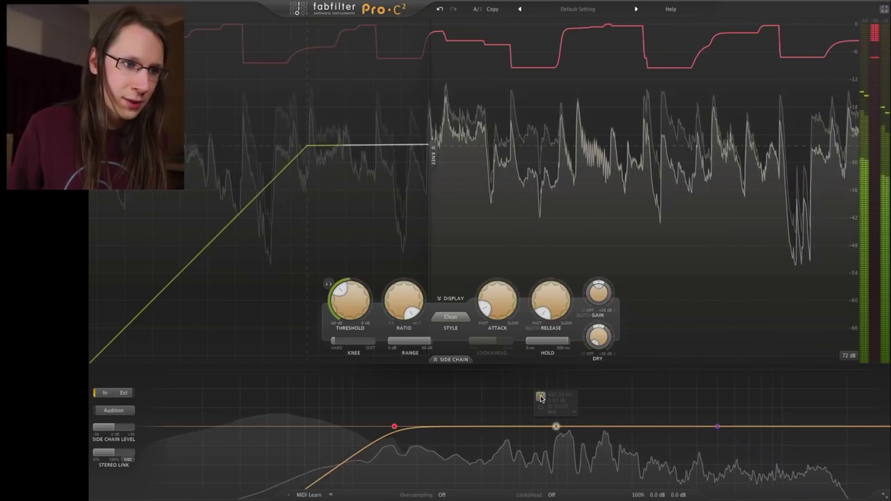
left_click(554, 411)
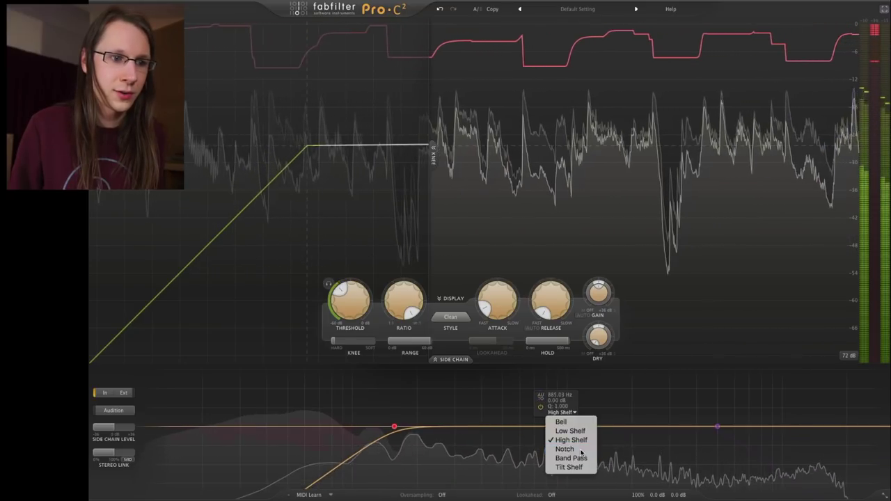
left_click(556, 428)
mouse_move(556, 428)
left_mouse_down()
mouse_move(662, 427)
mouse_move(562, 427)
left_mouse_up()
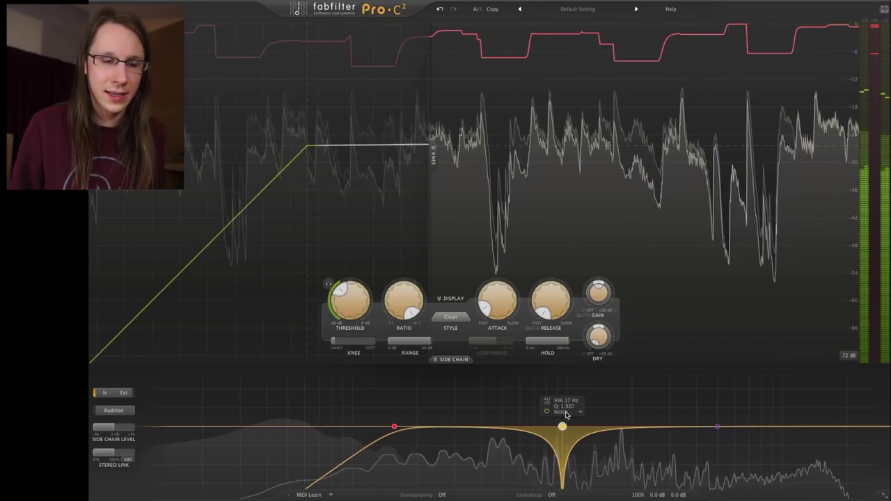
scroll(563, 427, "up", 3)
scroll(564, 426, "down", 3)
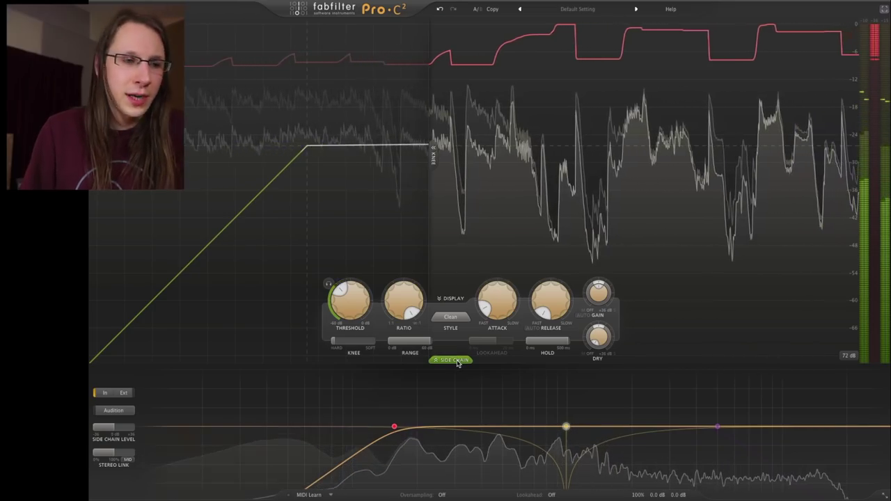
- Collapse the side chain panel and set the Mix to 100%
left_click(454, 360)
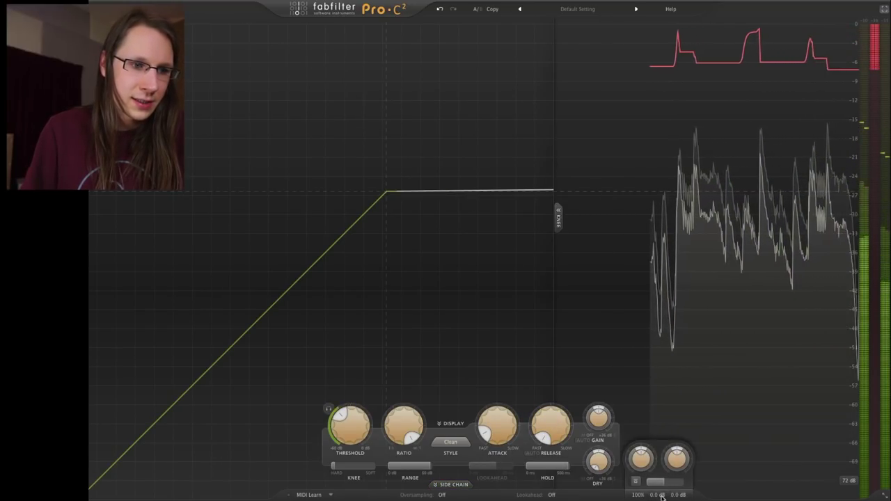
mouse_move(644, 457)
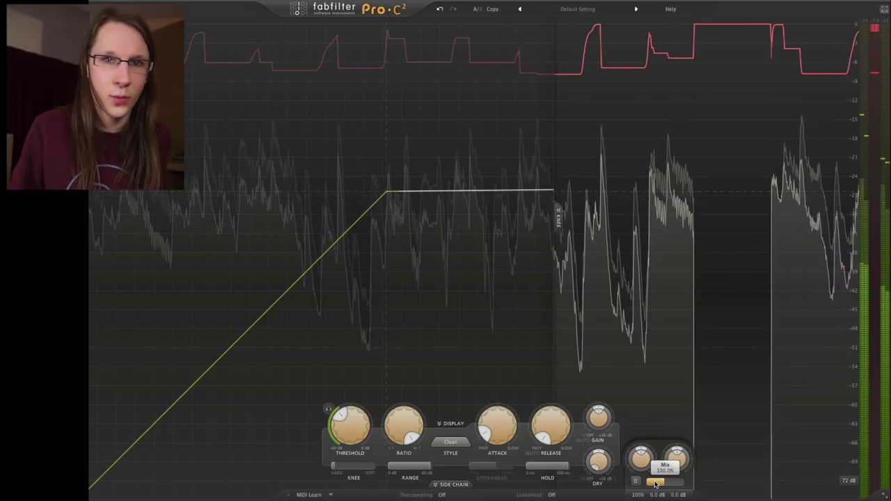
mouse_move(657, 486)
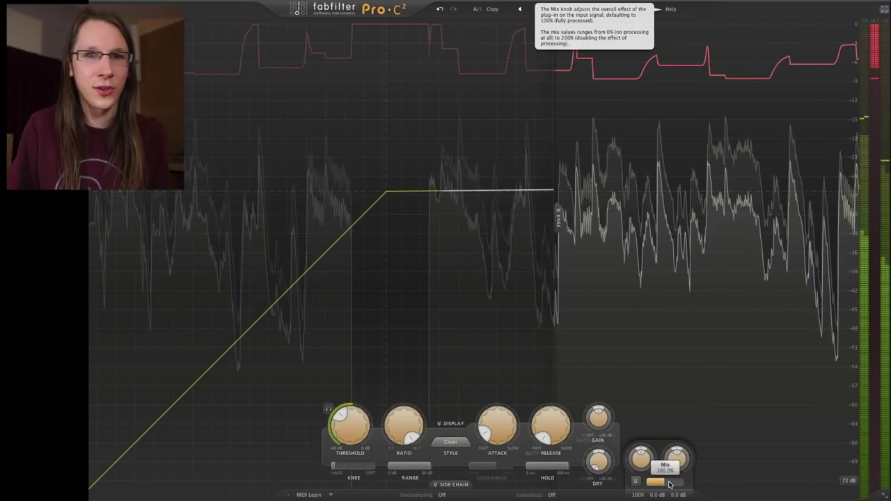
left_click_drag(670, 484, 640, 489)
left_click_drag(697, 492, 662, 495)
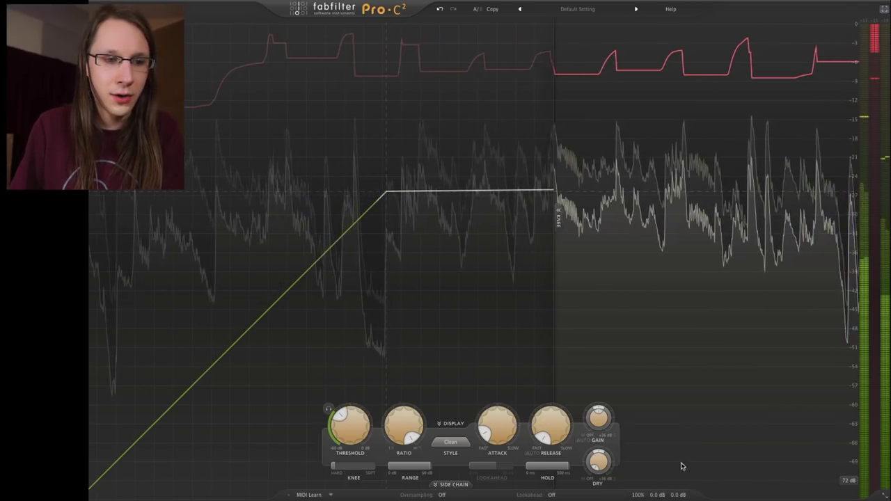
mouse_move(655, 494)
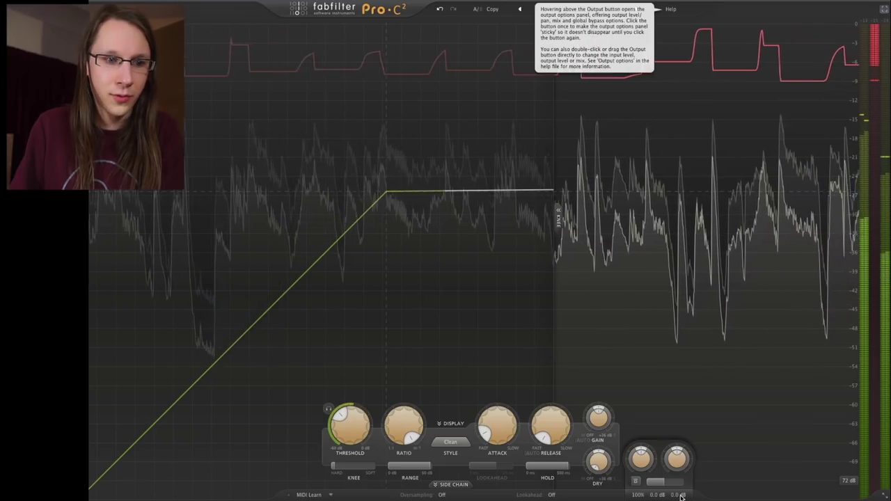
- Set the output level to -1.2 dB and the input level to -0.7 dB
left_click_drag(682, 494, 680, 476)
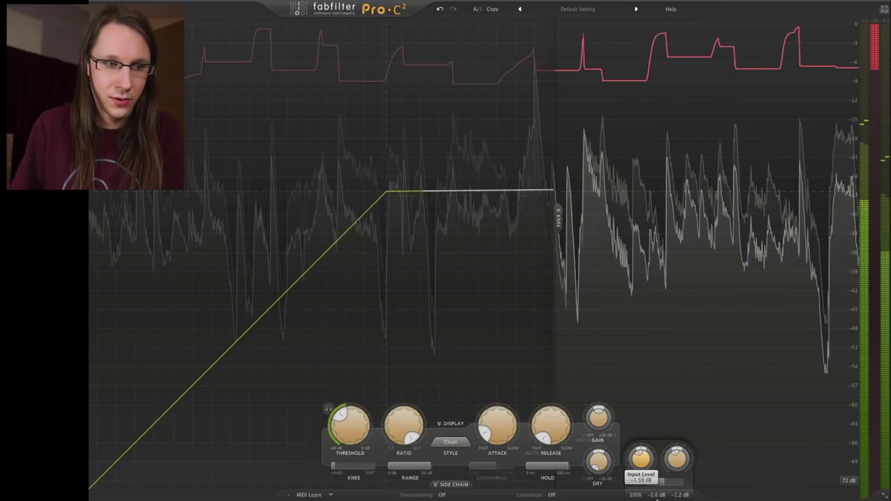
left_click_drag(659, 484, 648, 484)
mouse_move(667, 495)
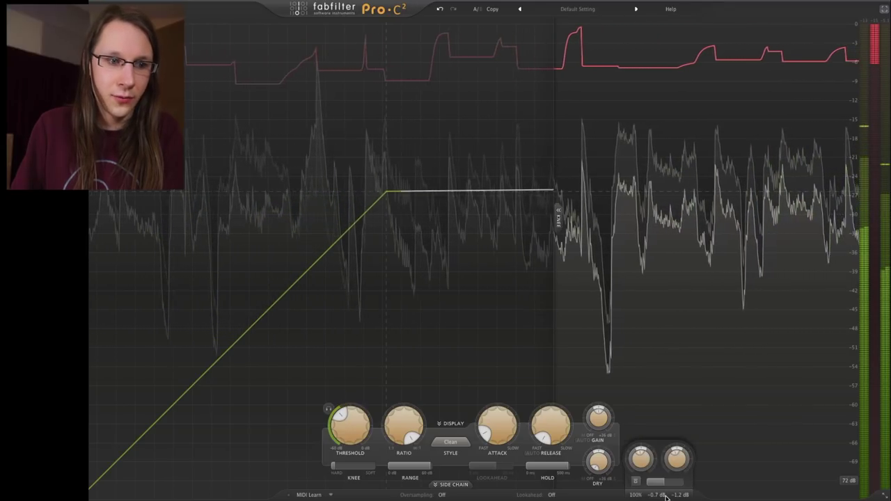